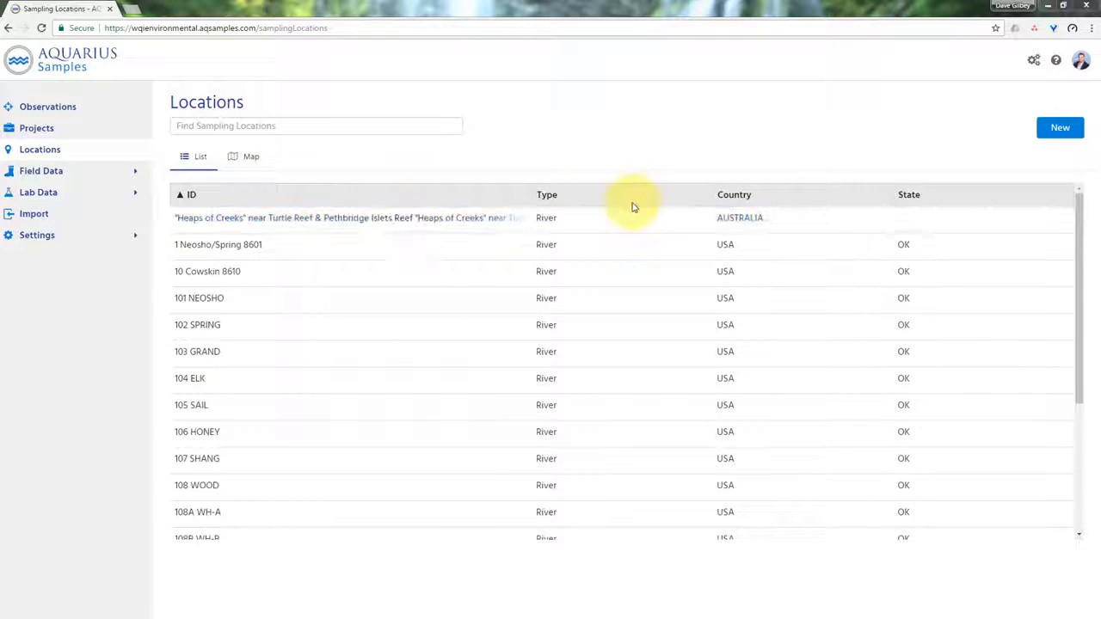
- Search the sampling locations for "sq" and open location SQ99999 Wairepo Creek @ Bridge
click(353, 127)
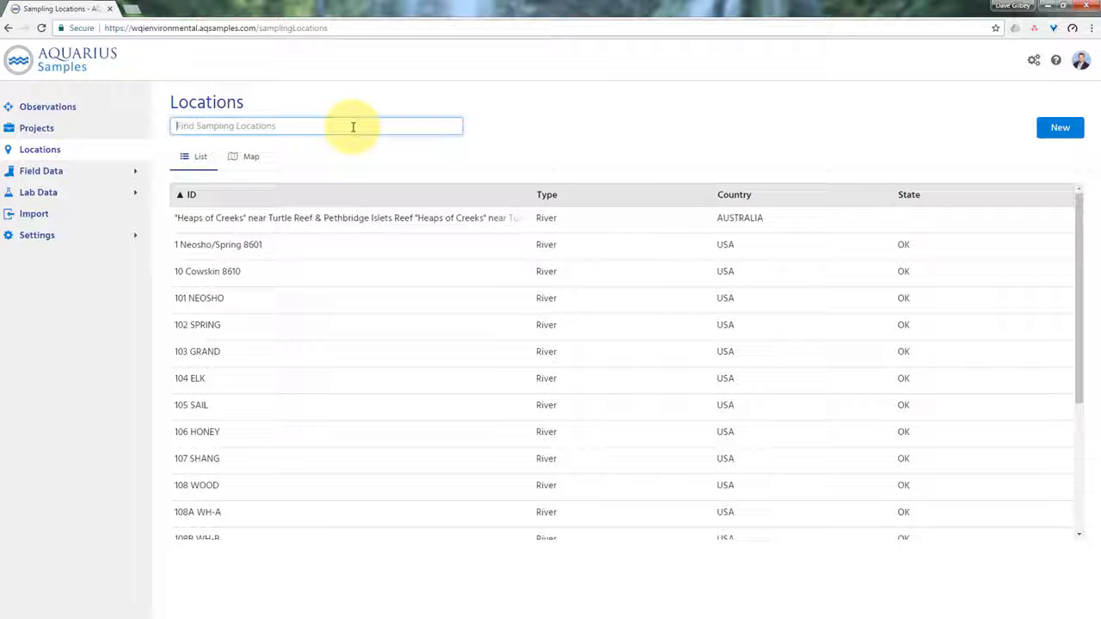
text(g)
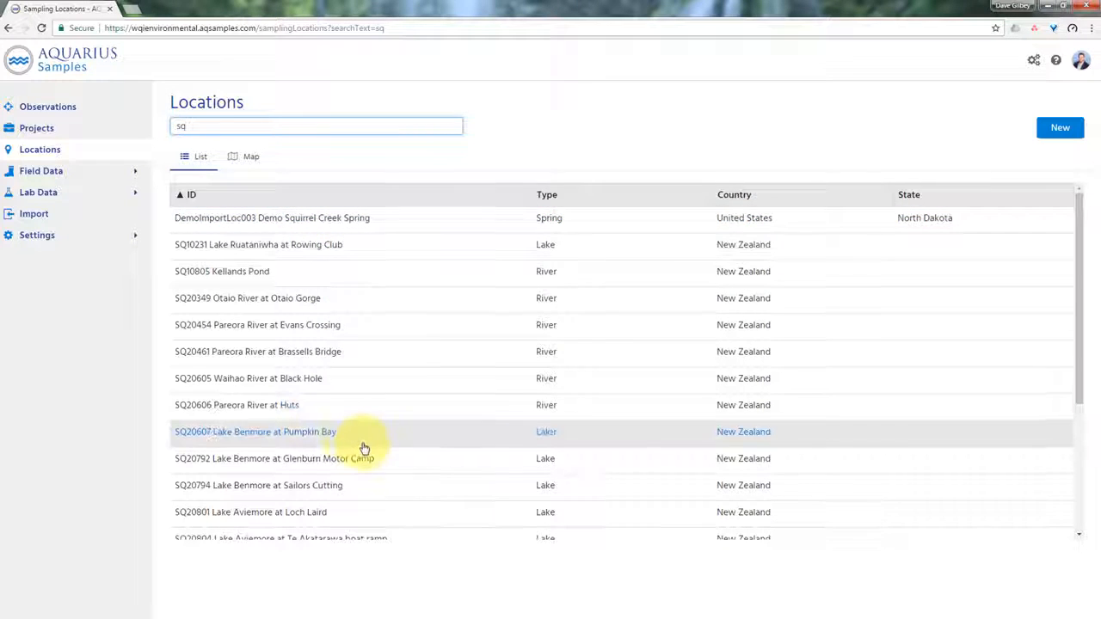
scroll(365, 448, down, 1)
scroll(365, 448, down, 3)
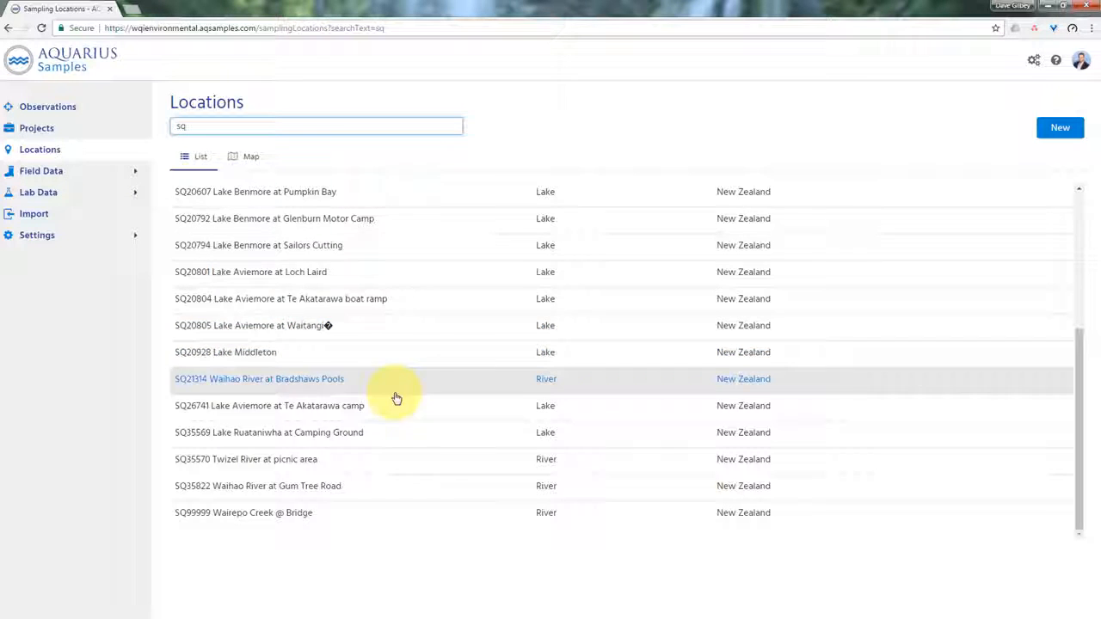
scroll(382, 413, up, 2)
scroll(379, 419, up, 3)
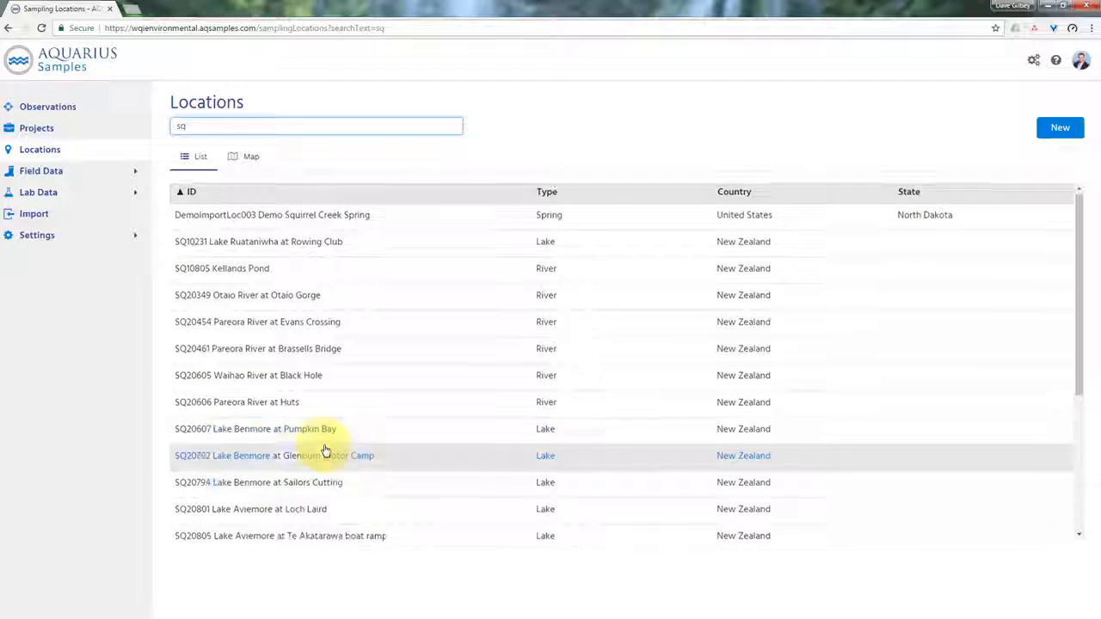
scroll(325, 450, down, 3)
click(286, 516)
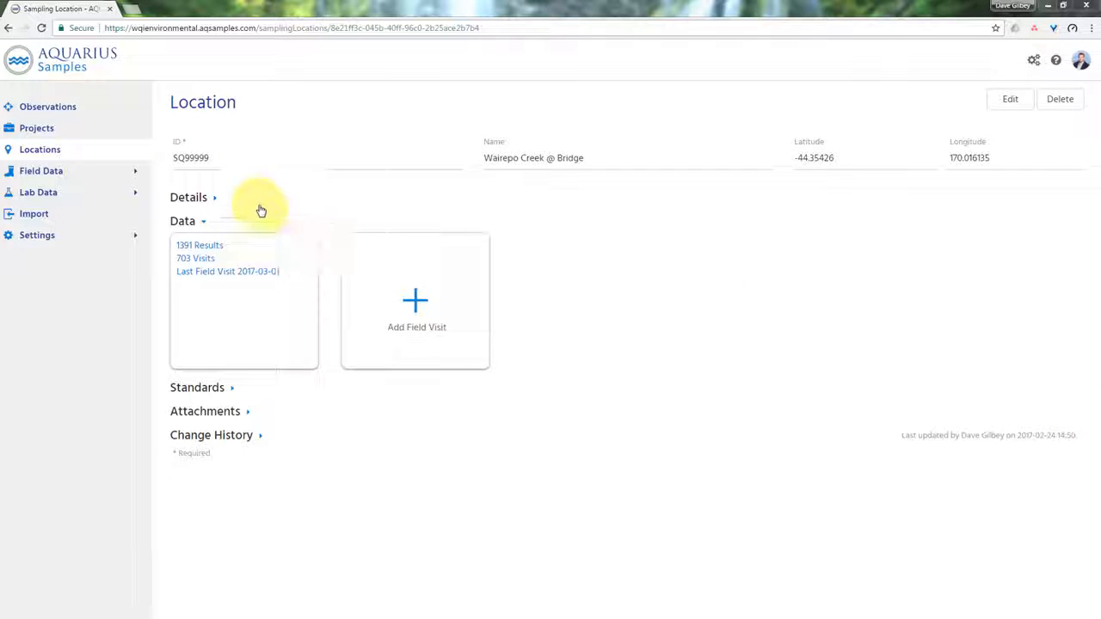
- Expand and examine the location's Details, Standards, Attachments and Change History sections
click(215, 201)
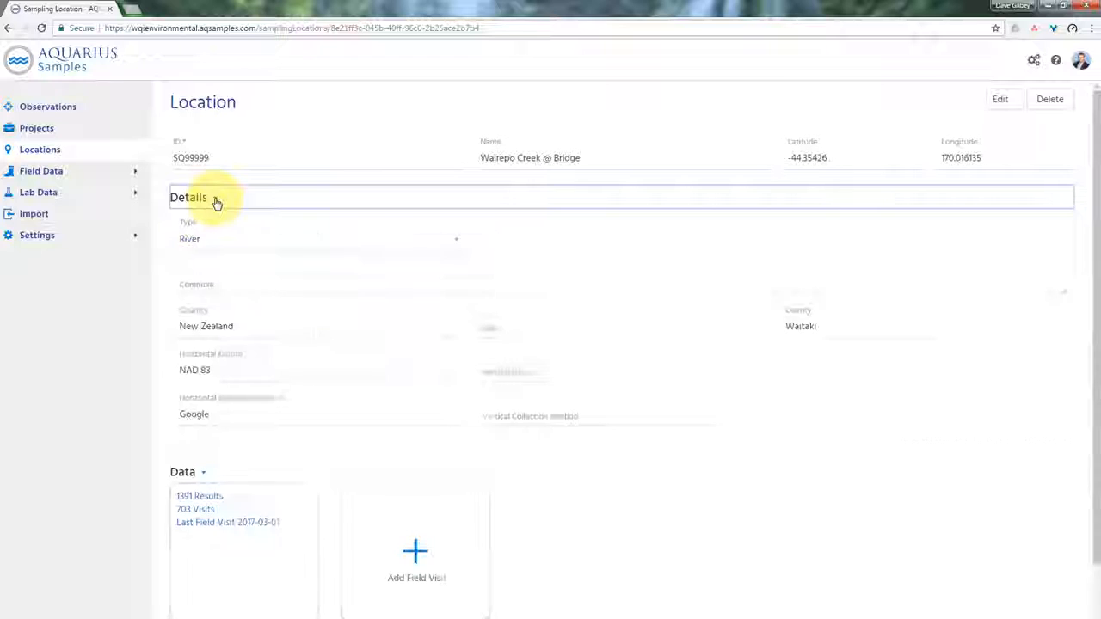
scroll(359, 349, down, 2)
click(243, 561)
scroll(364, 542, down, 3)
click(245, 583)
scroll(270, 570, down, 4)
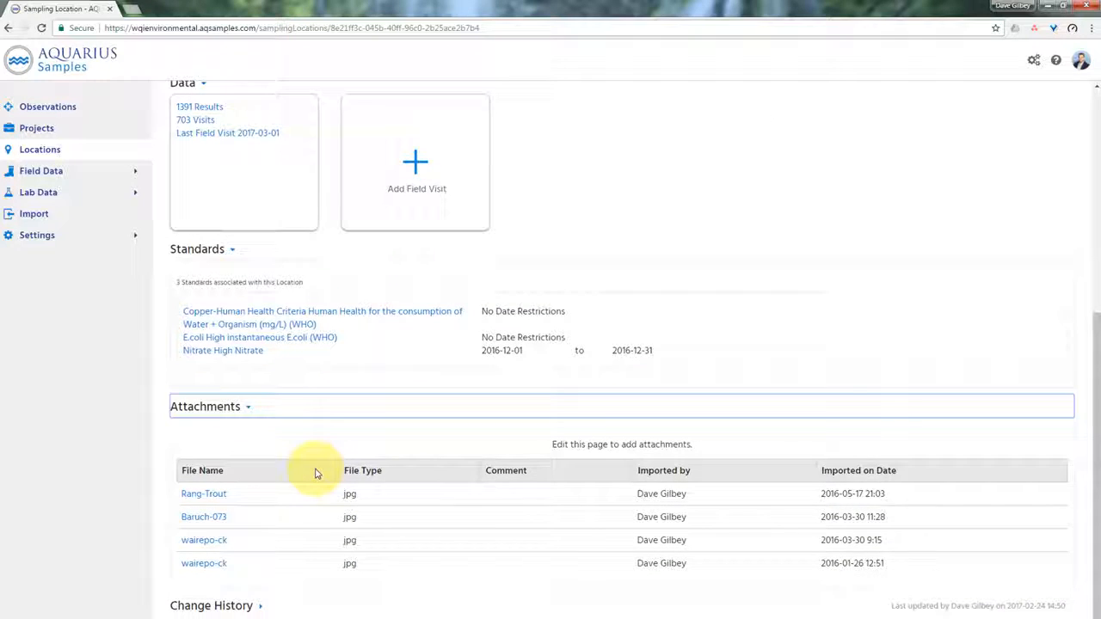
click(262, 607)
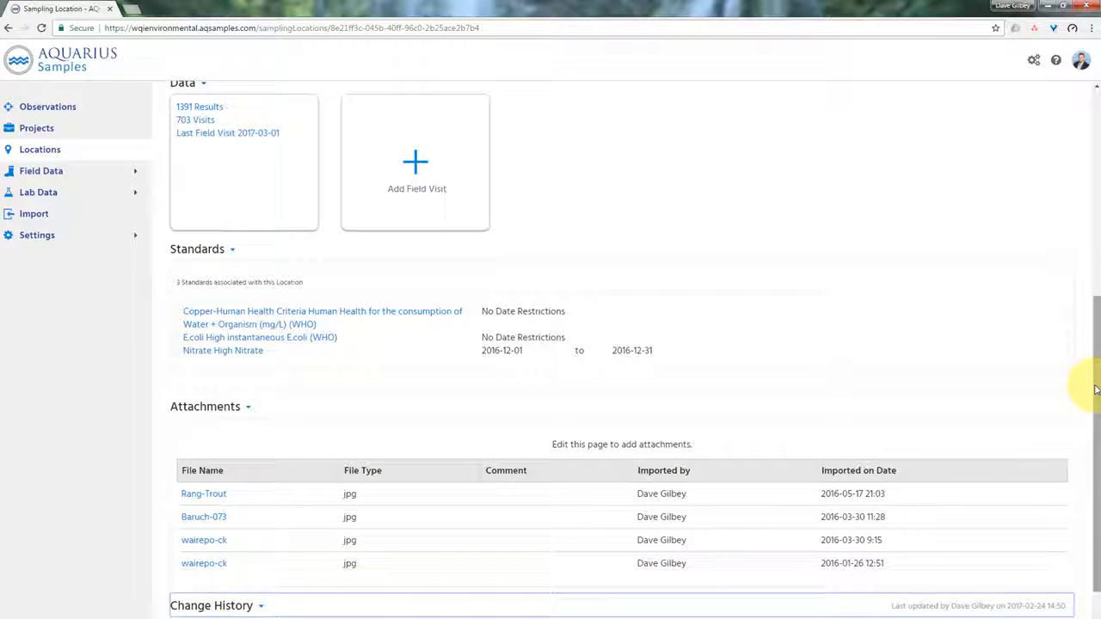
drag(1086, 381, 1095, 163)
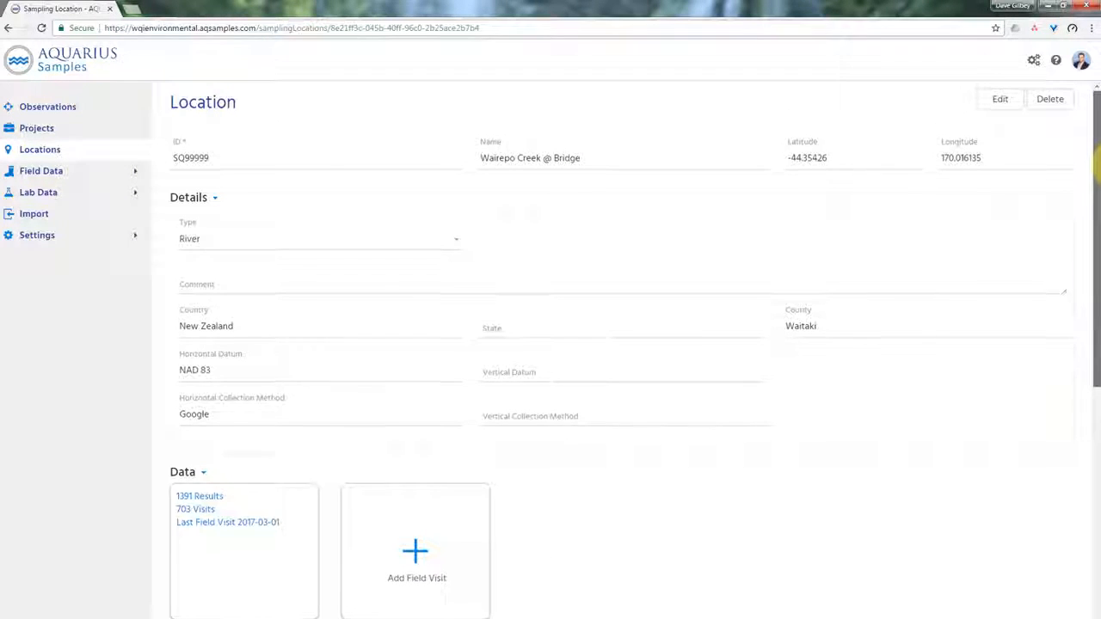
click(215, 203)
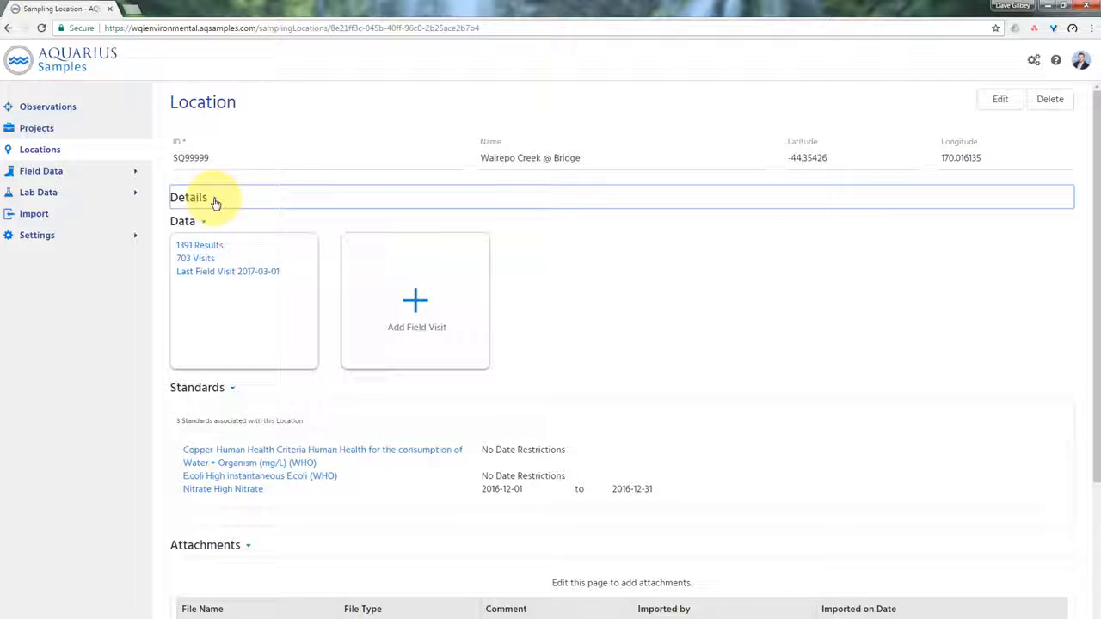
click(215, 203)
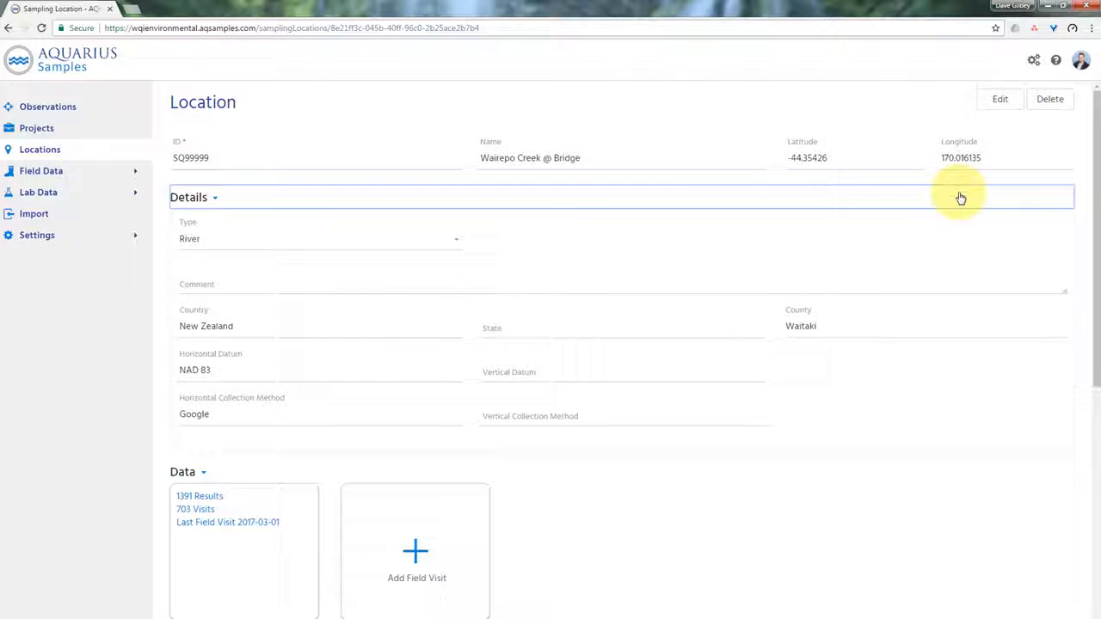
- Open the location for editing and examine the Type options and editable detail fields
click(454, 246)
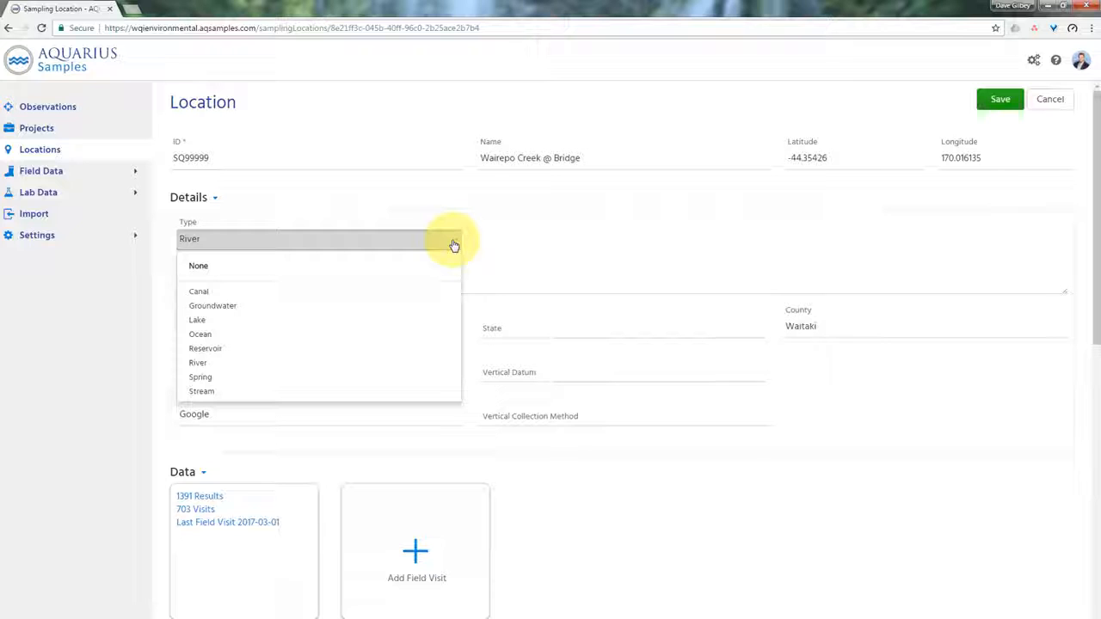
click(454, 245)
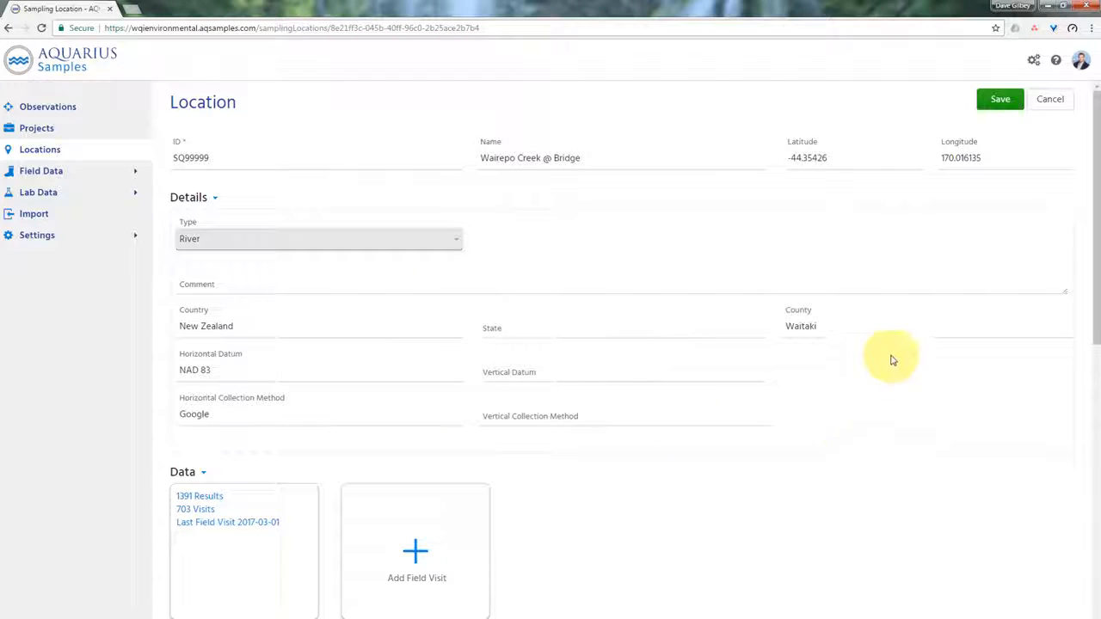
scroll(846, 424, down, 3)
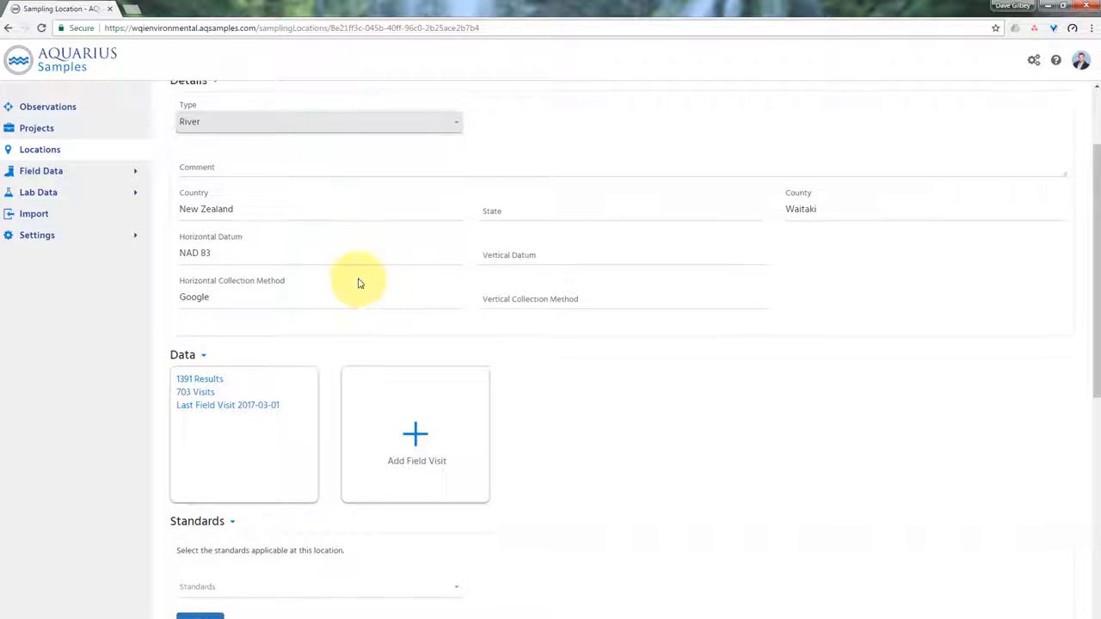
scroll(221, 147, up, 1)
click(215, 140)
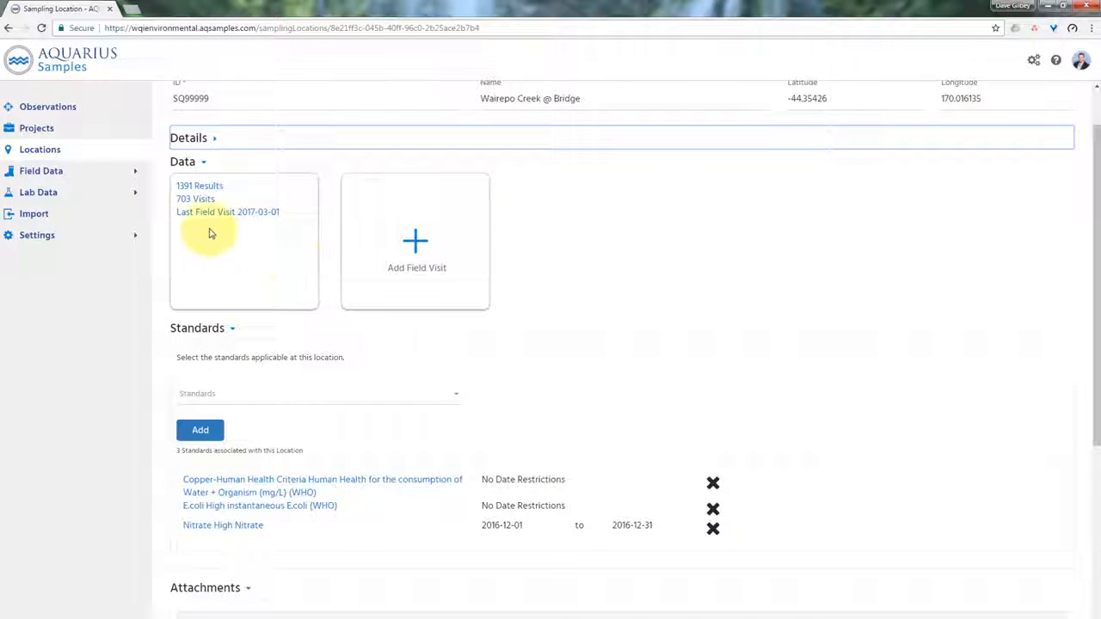
scroll(528, 270, up, 2)
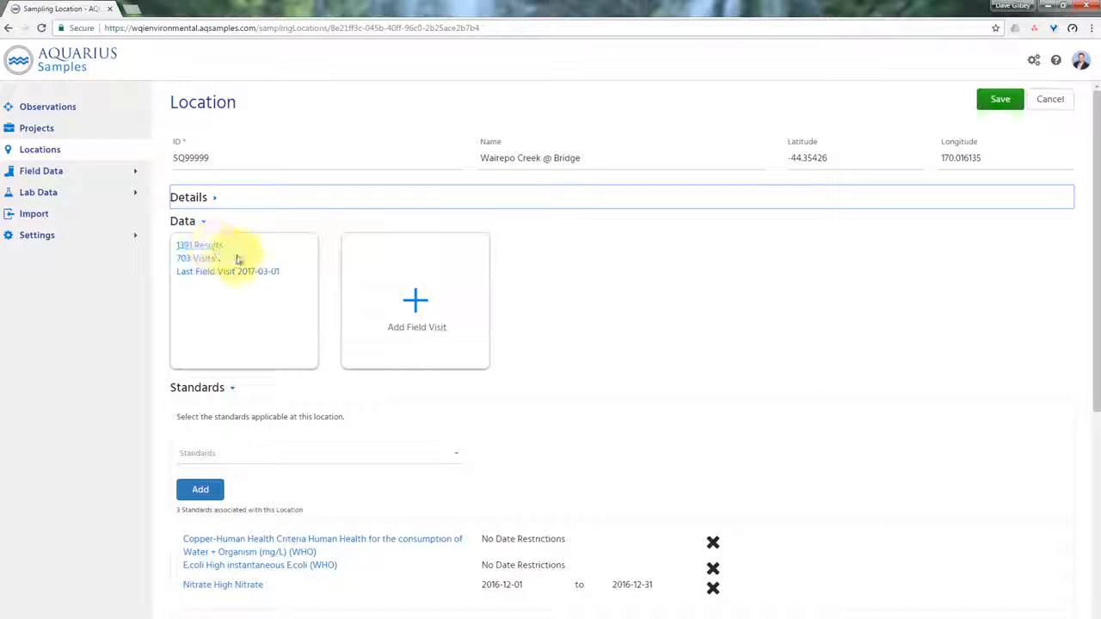
- Review the editable Standards and Attachments areas, then save the location
click(185, 246)
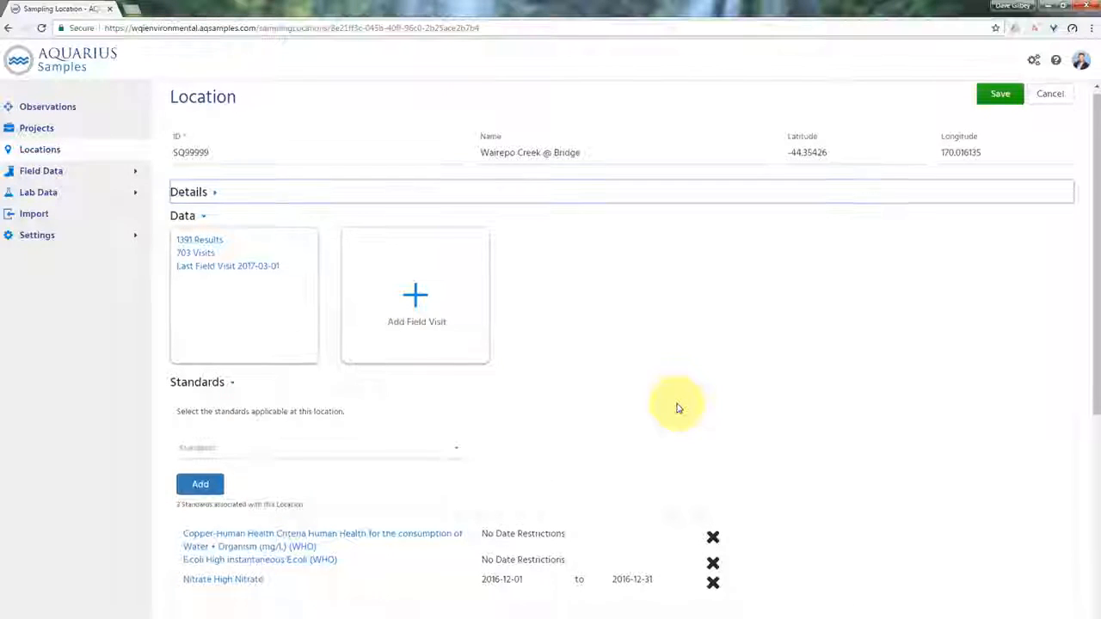
scroll(678, 408, down, 2)
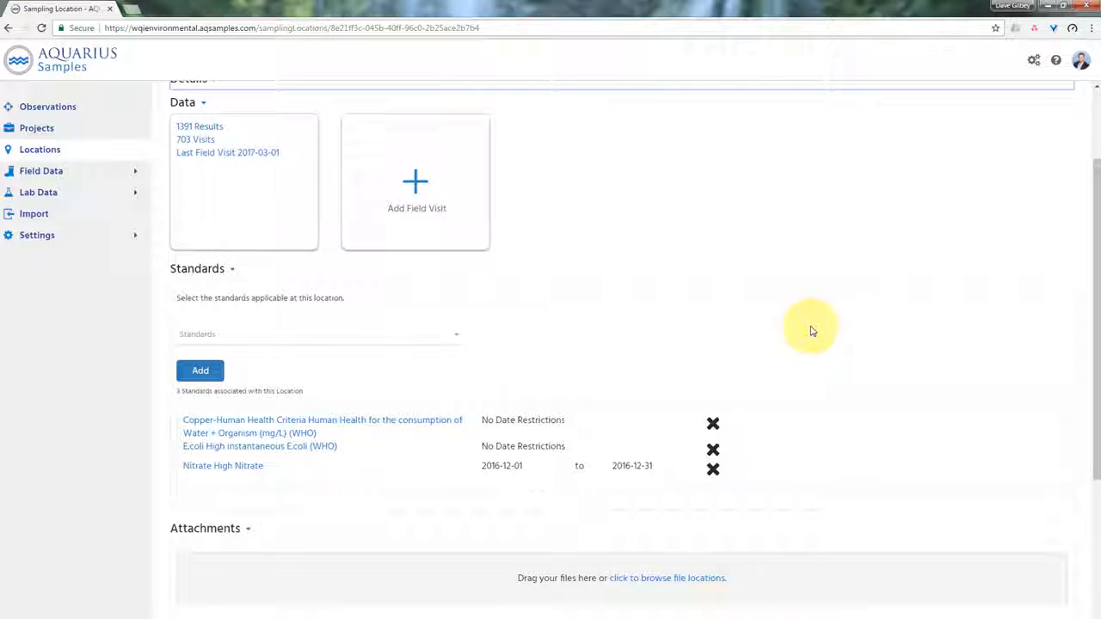
scroll(811, 331, down, 3)
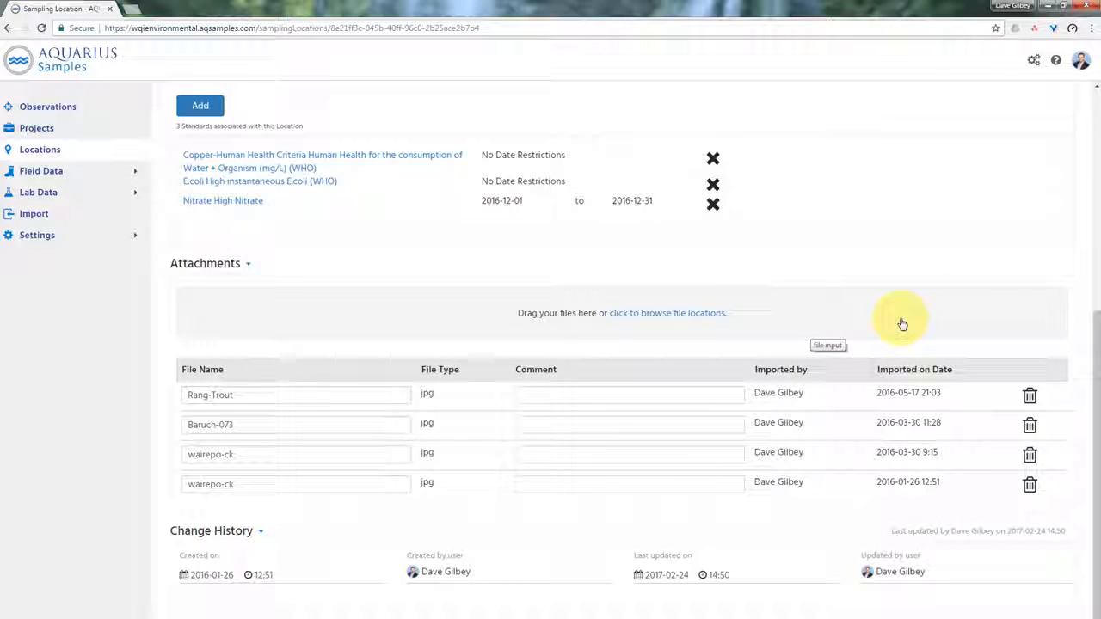
scroll(992, 292, up, 5)
click(1000, 105)
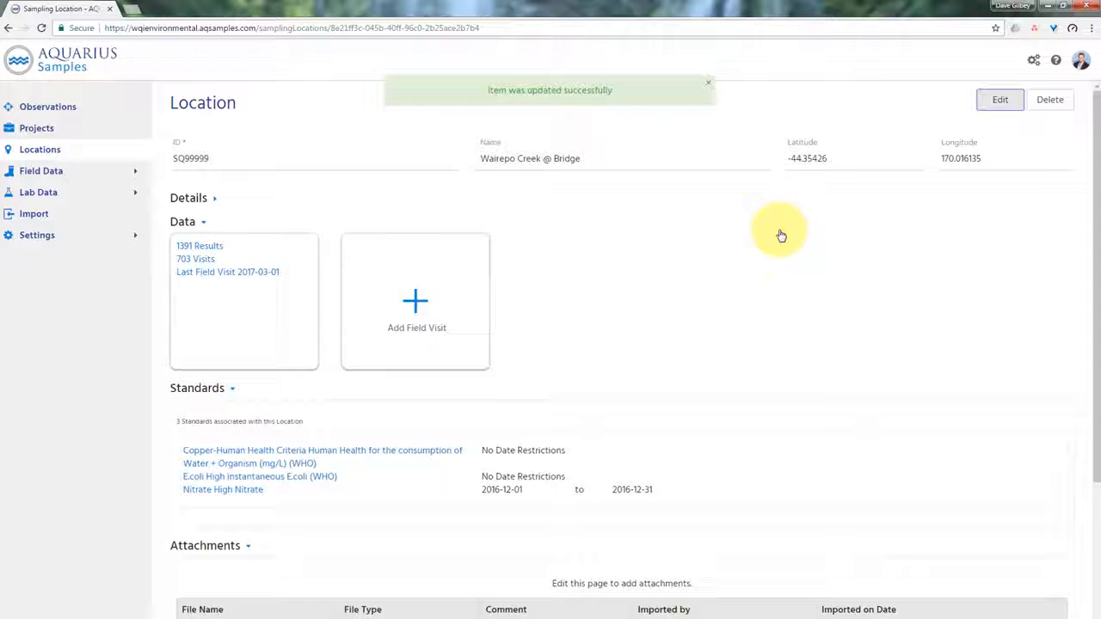
- Download and view the Rang-Trout attachment image, close the viewer, and download the first wairepo-ck attachment
scroll(781, 235, down, 3)
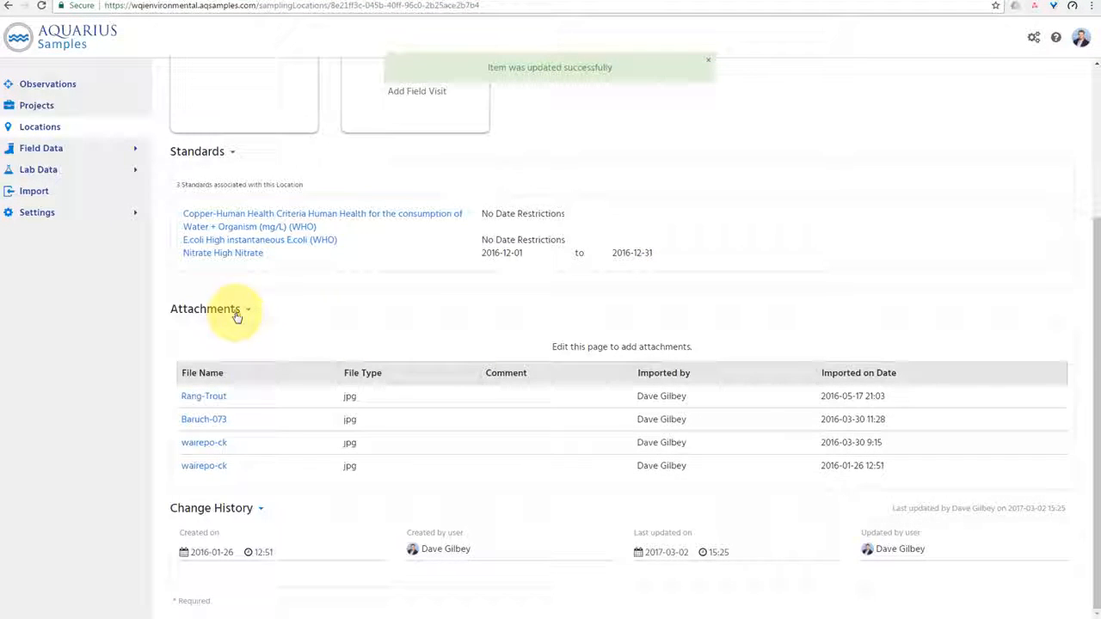
click(220, 399)
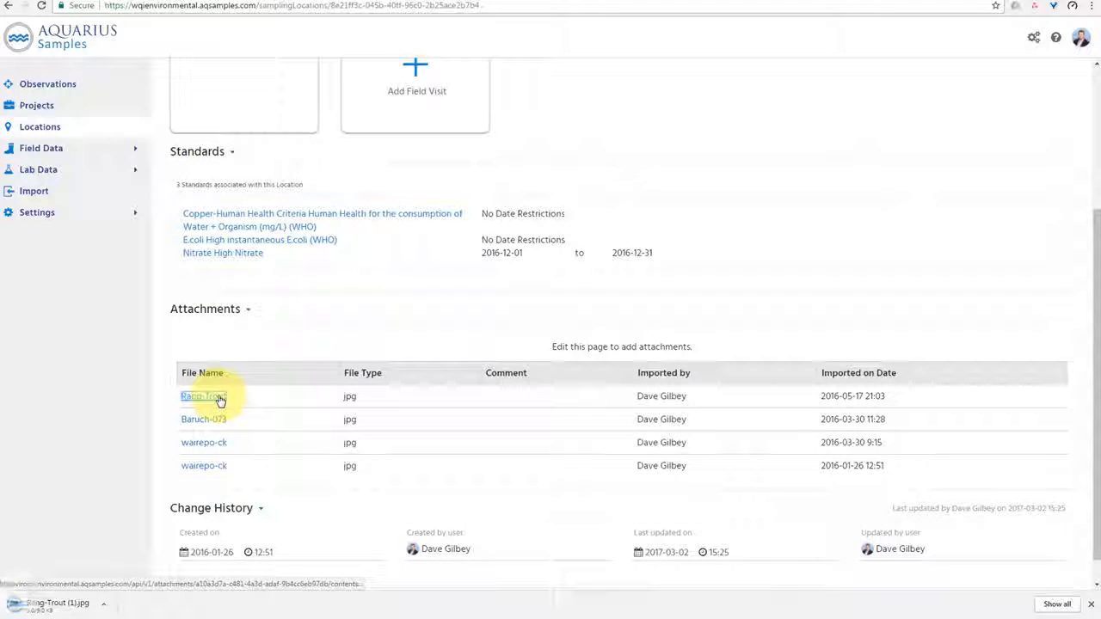
click(68, 603)
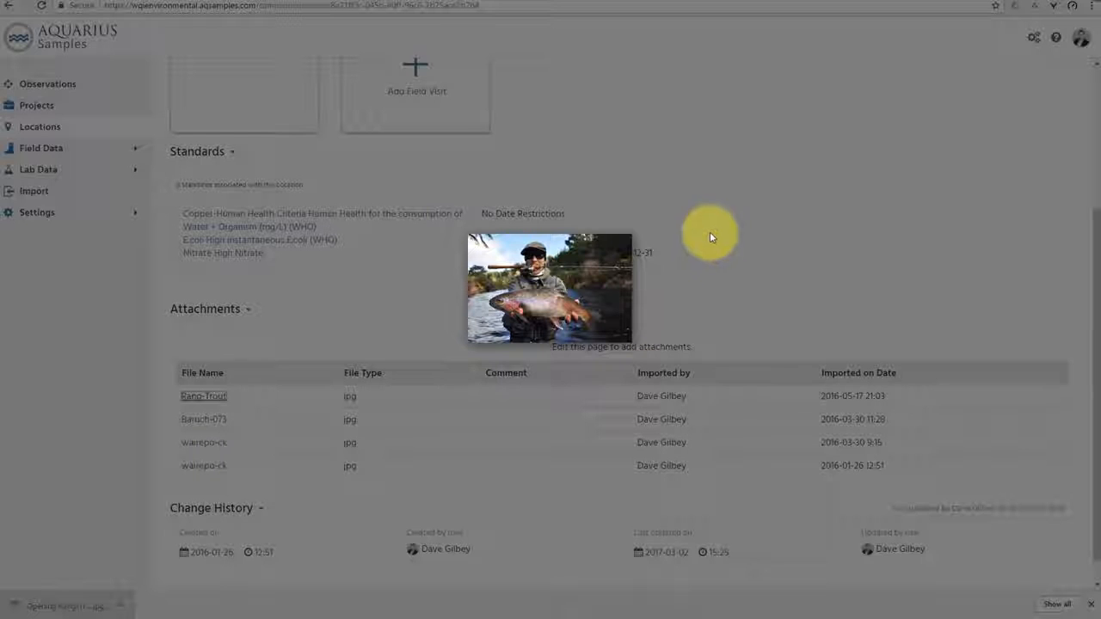
click(742, 233)
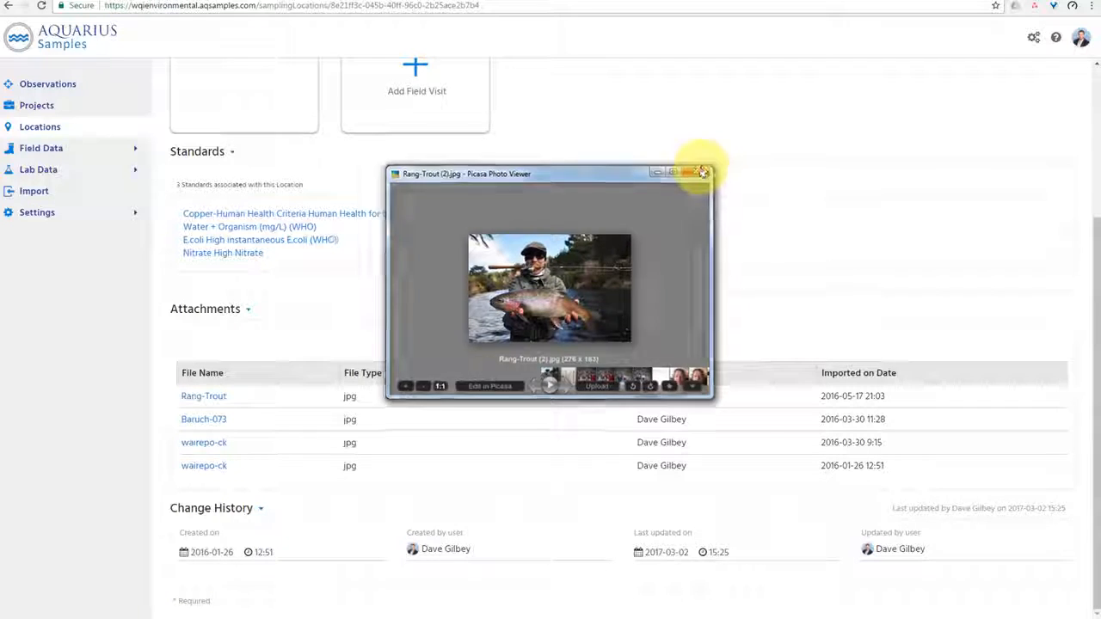
click(703, 172)
click(204, 442)
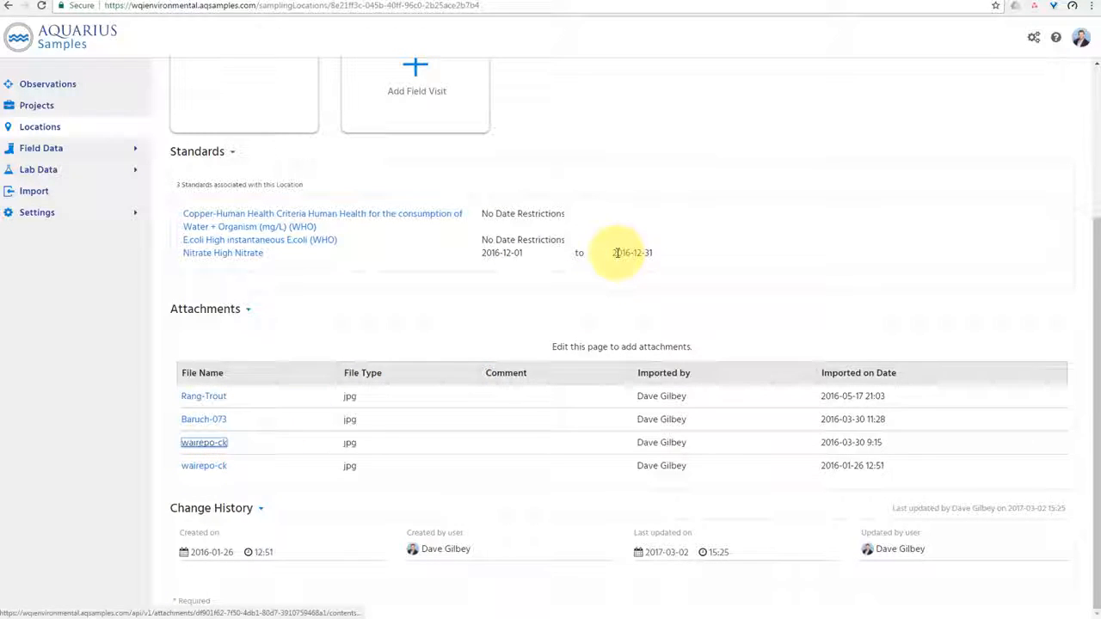